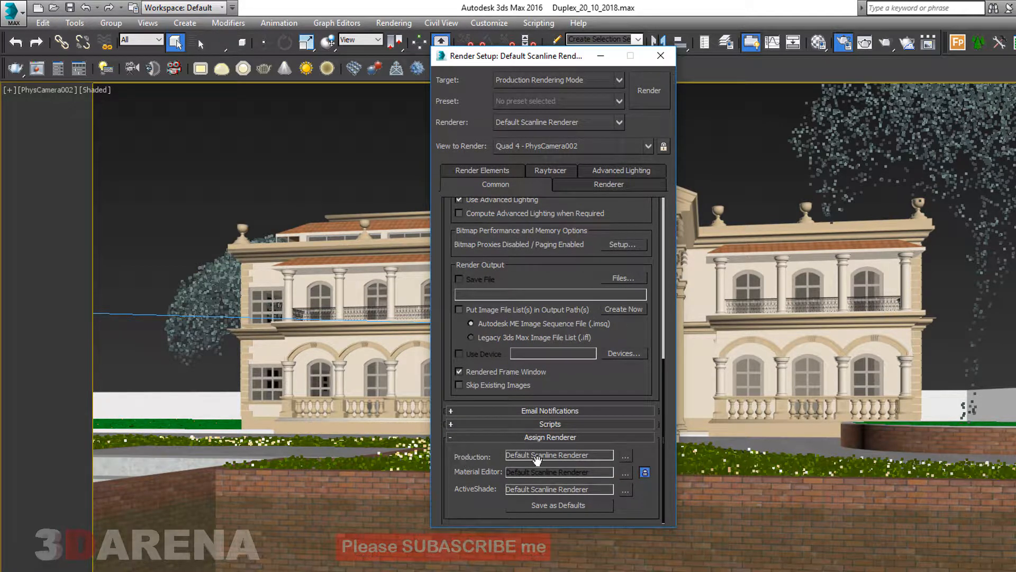
- Assign V-Ray Adv 3.20.02 as the production renderer
left_click(625, 456)
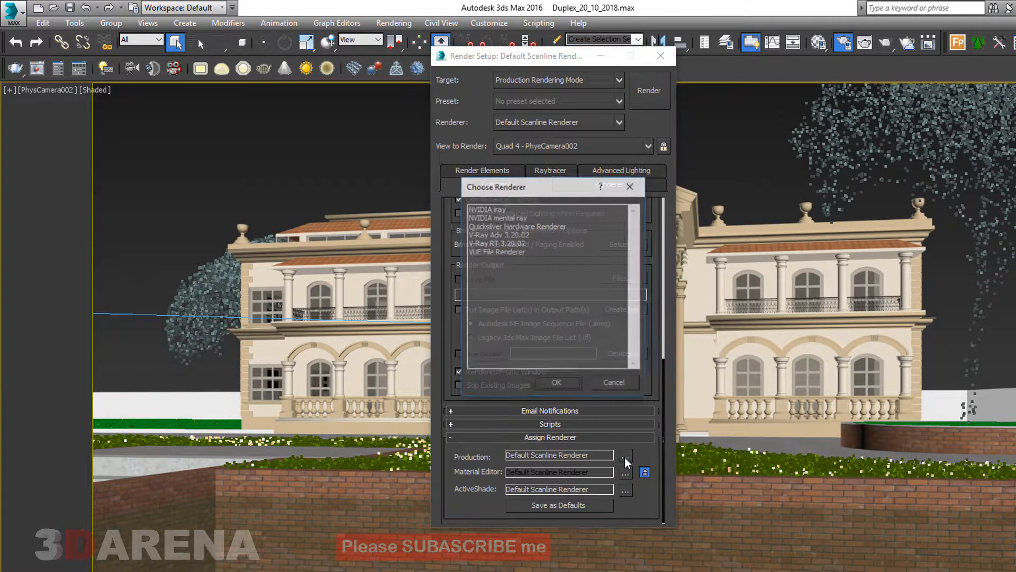
left_click_drag(527, 188, 551, 189)
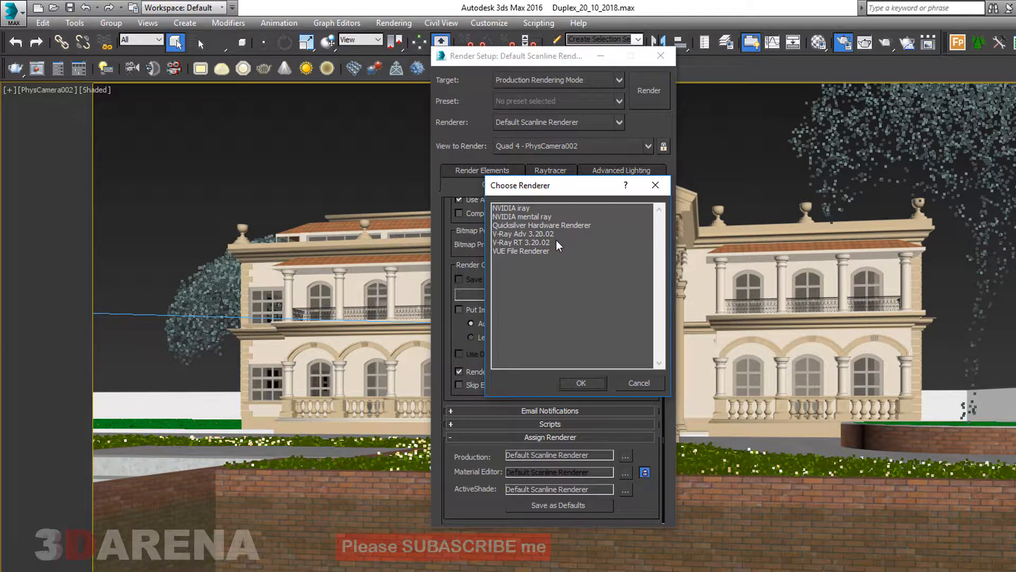
left_click(511, 234)
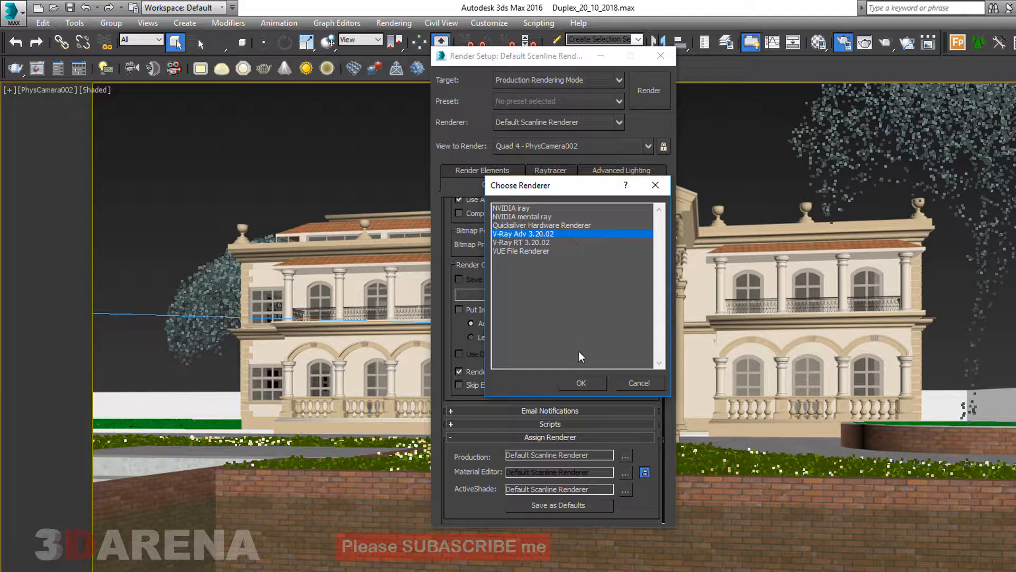
left_click(582, 382)
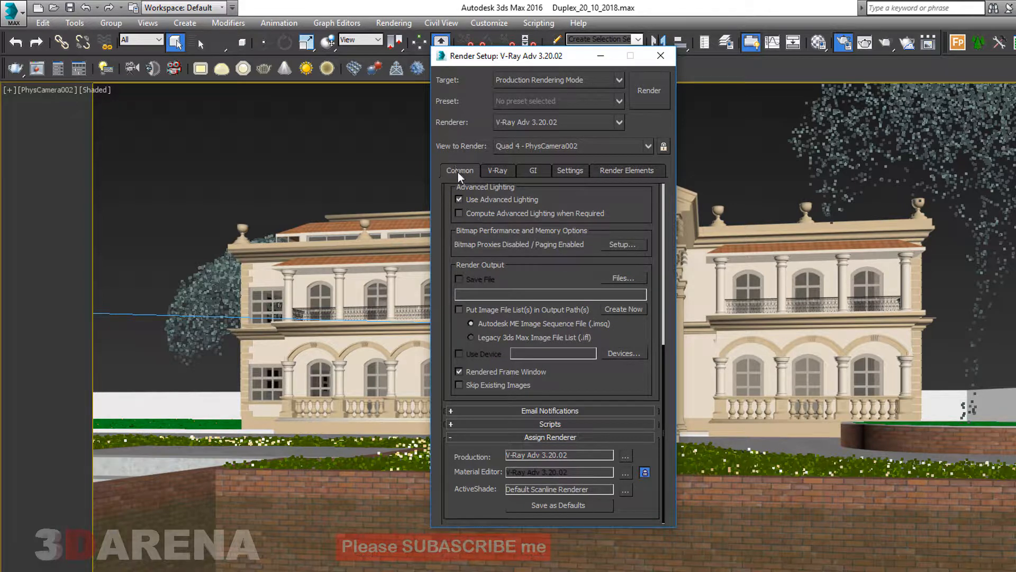
- Stop the V-Ray frame buffer from taking its resolution from MAX and apply the HD 1080 preset
left_click(493, 173)
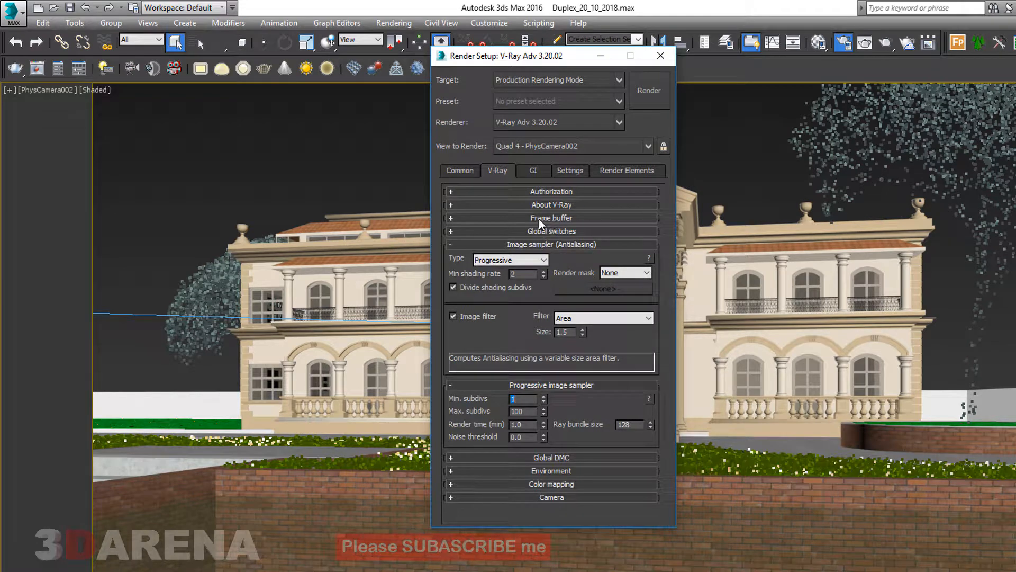
left_click(566, 219)
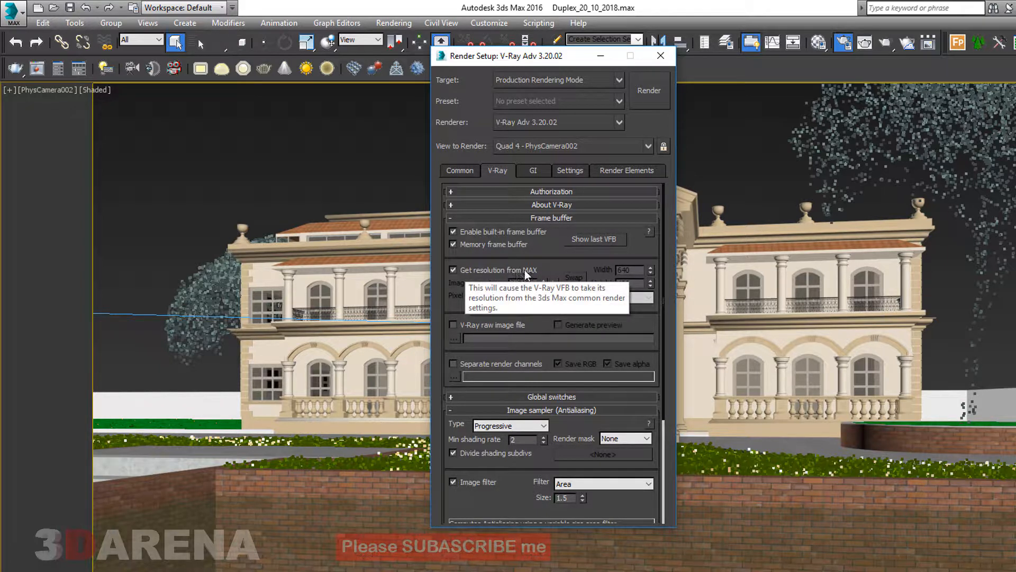
left_click(455, 271)
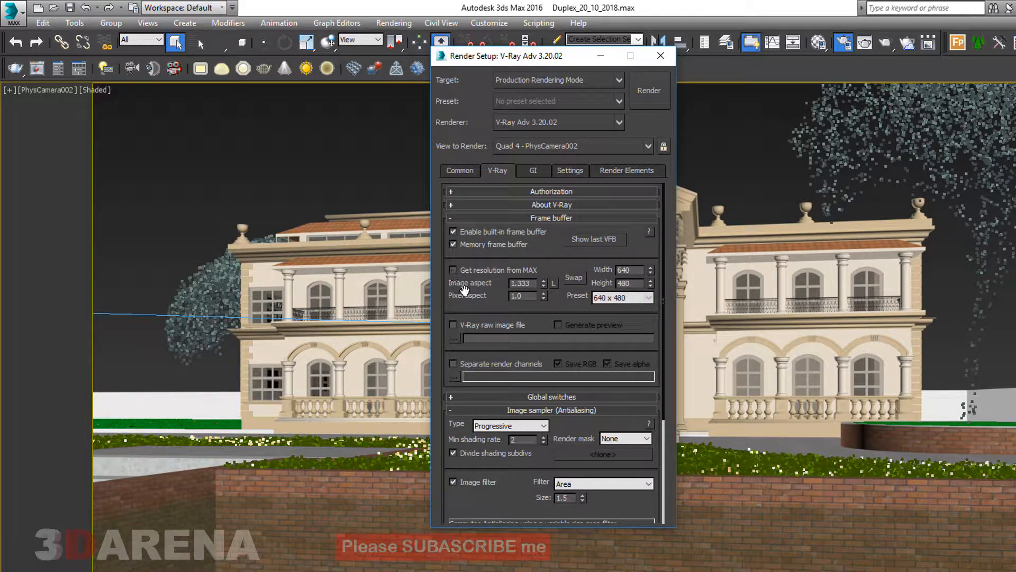
left_click(635, 297)
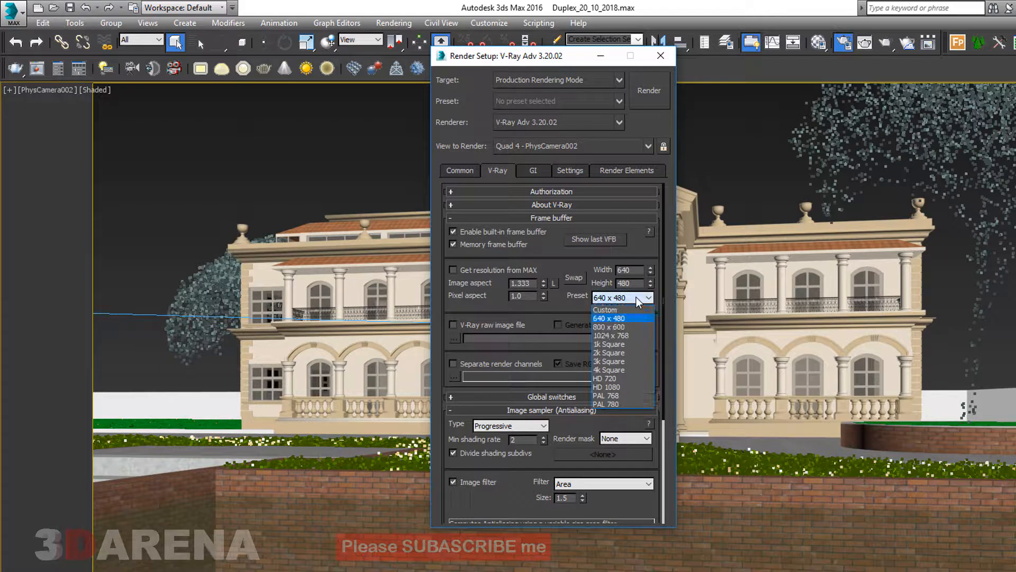
left_click(617, 385)
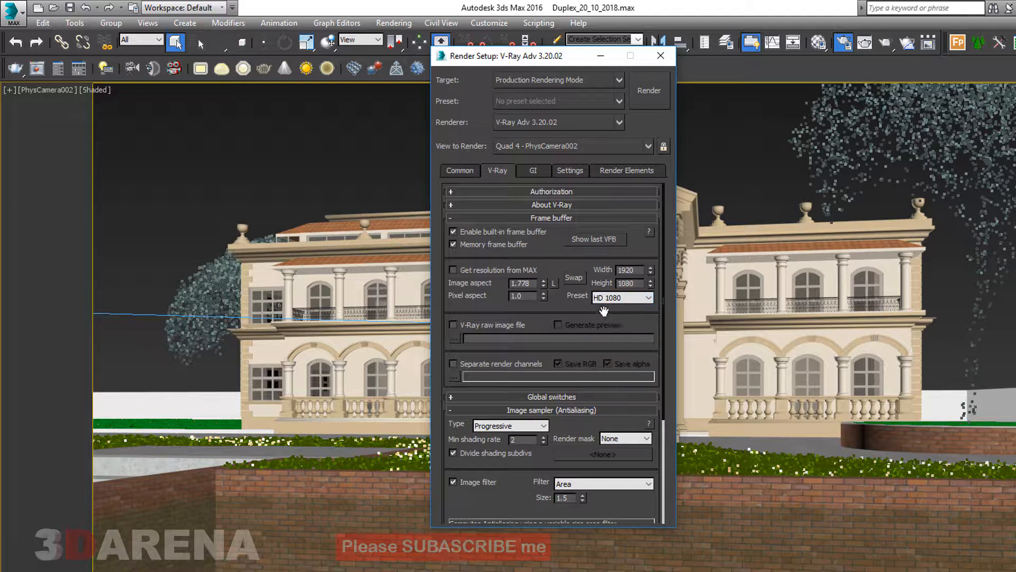
- Enable separate render channels and save them to the Desktop as 01 in TIF format with the default image options
left_click(454, 364)
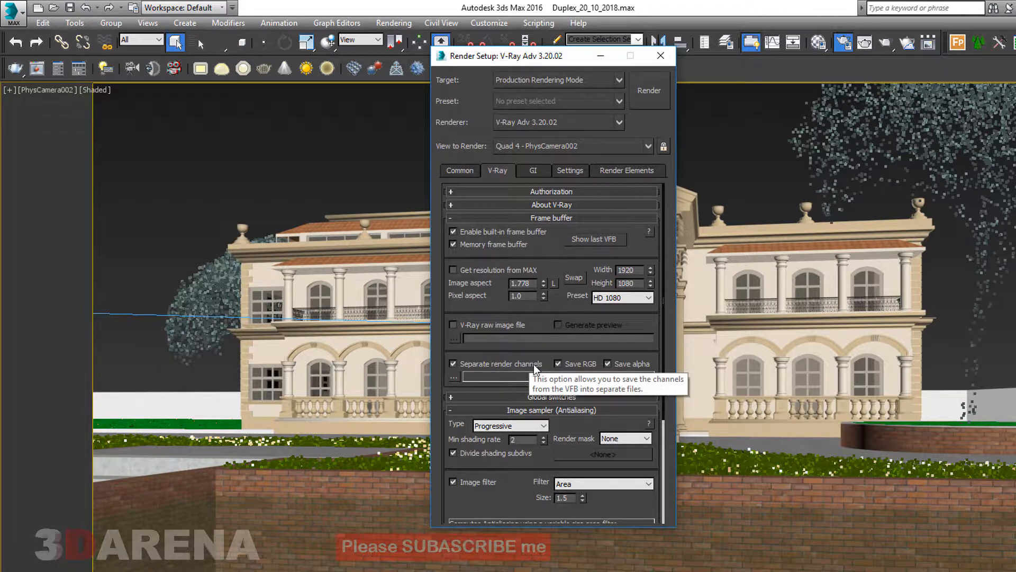
left_click(454, 376)
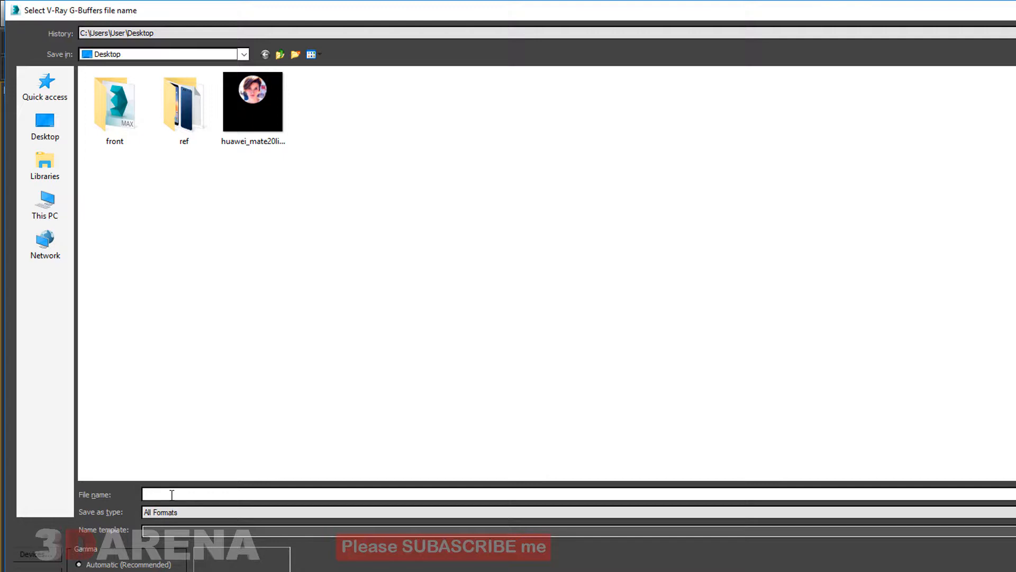
type("01")
left_click(202, 511)
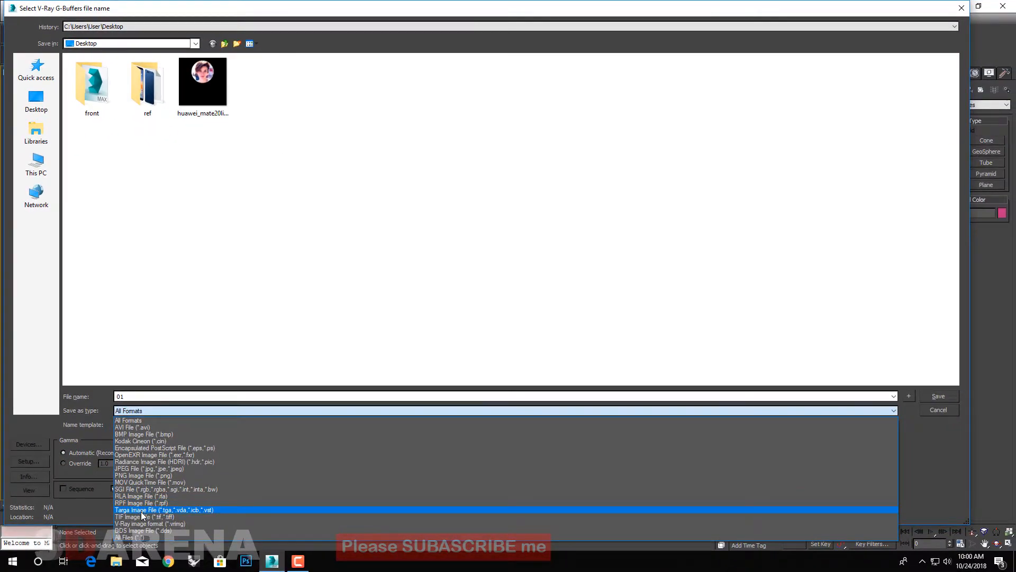
left_click(133, 517)
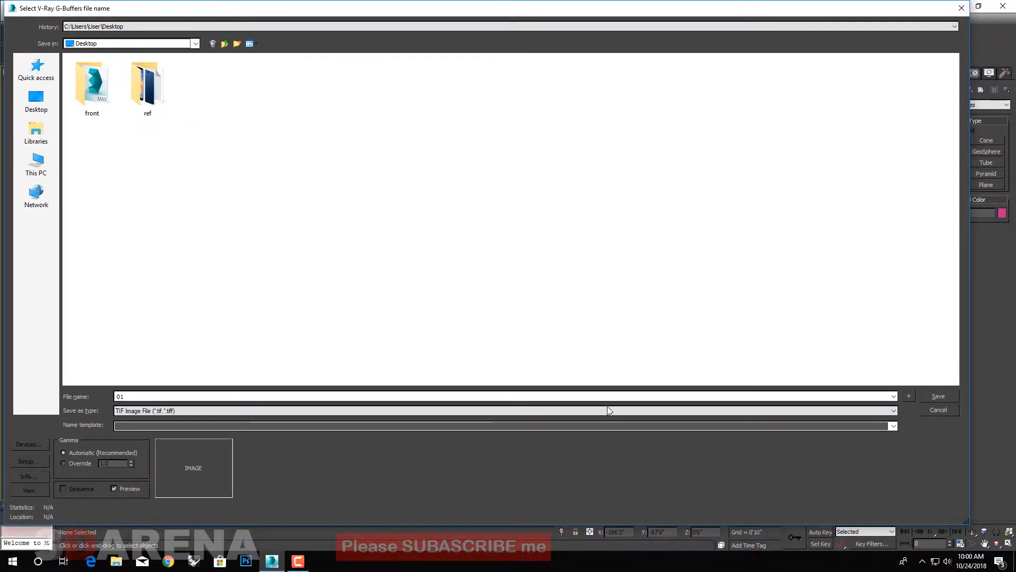
left_click(937, 395)
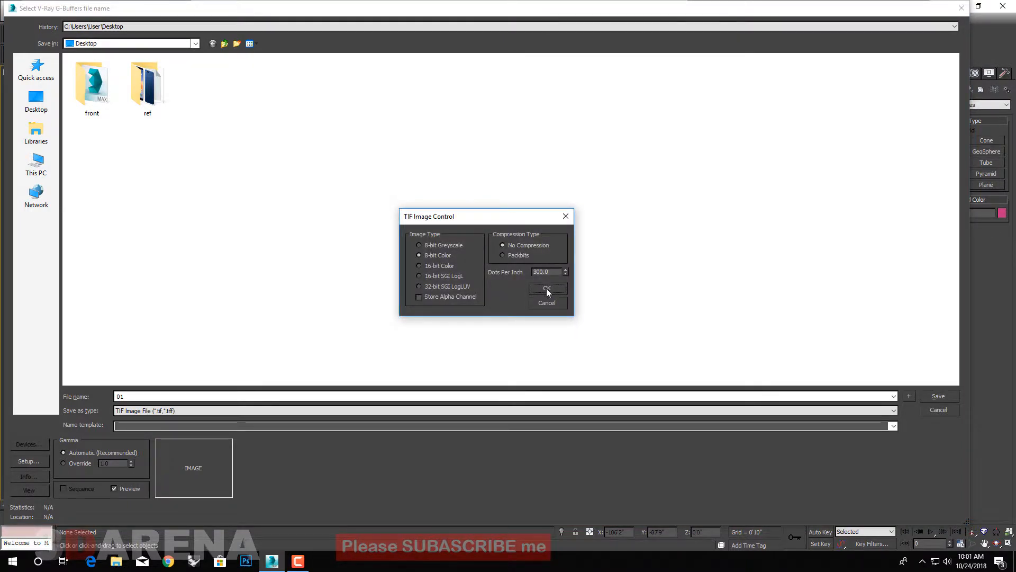
left_click(547, 288)
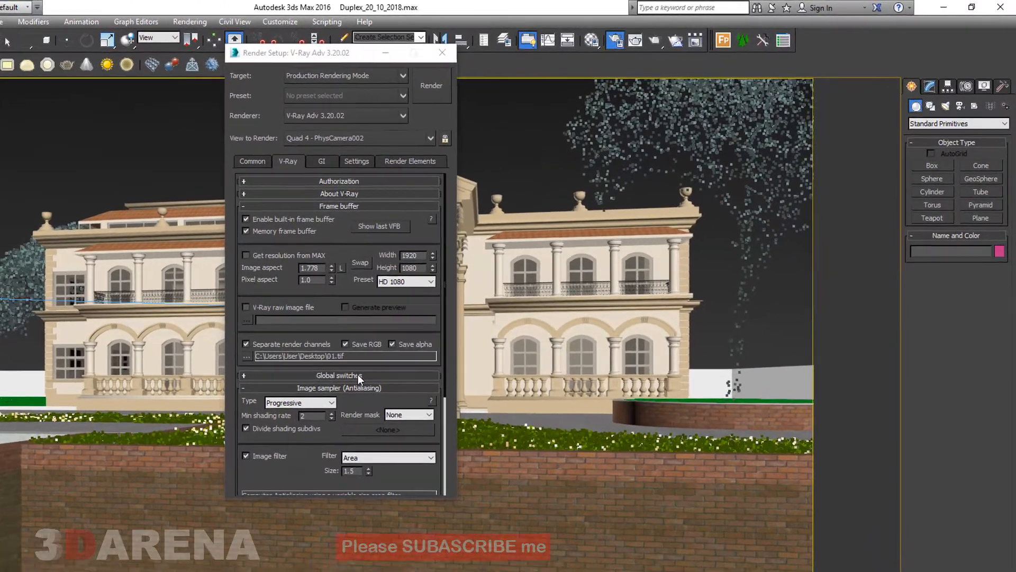
- Set the image sampler type to Adaptive and the image filter to Catmull-Rom
left_click(456, 319)
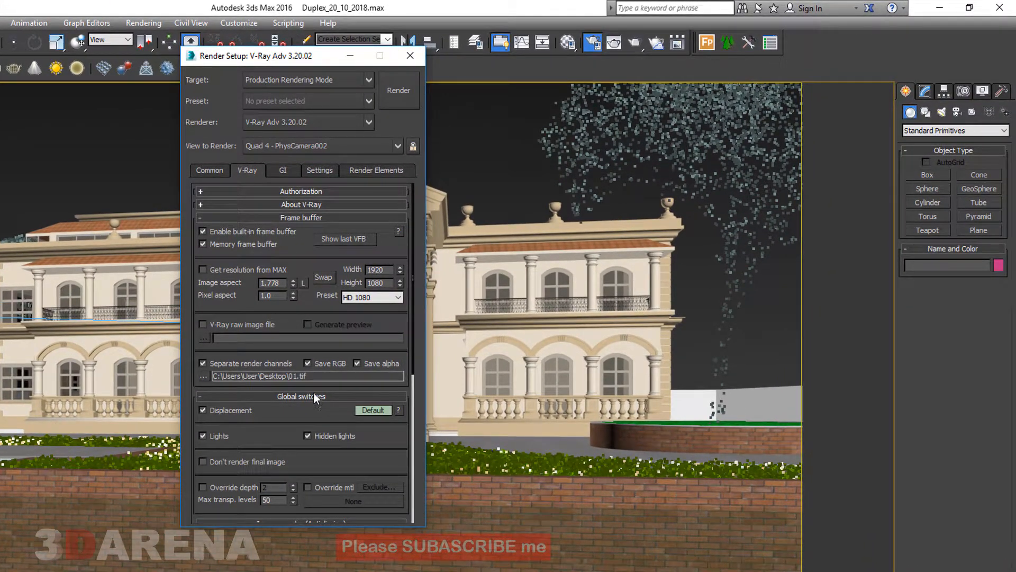
left_click(313, 396)
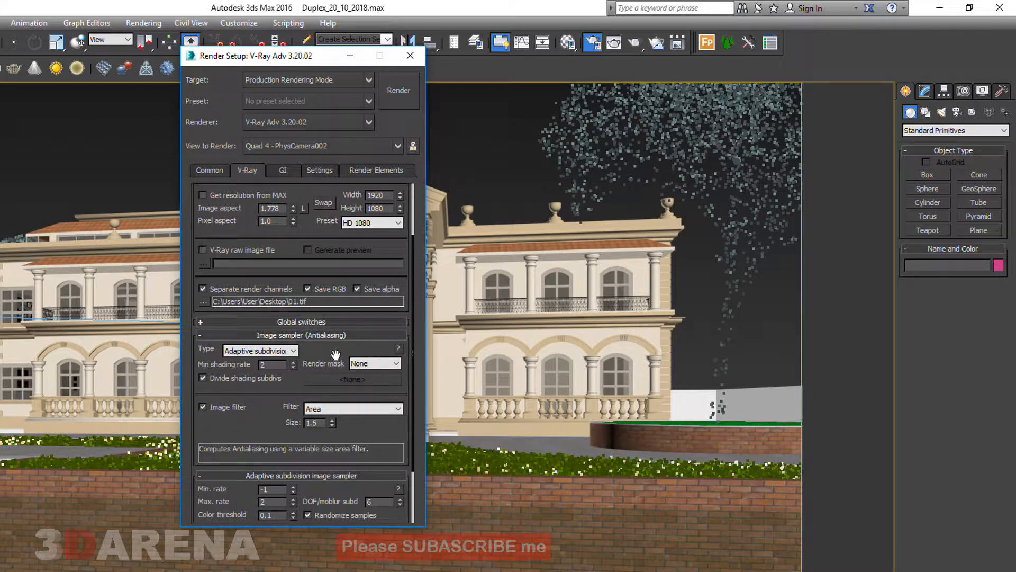
left_click(293, 350)
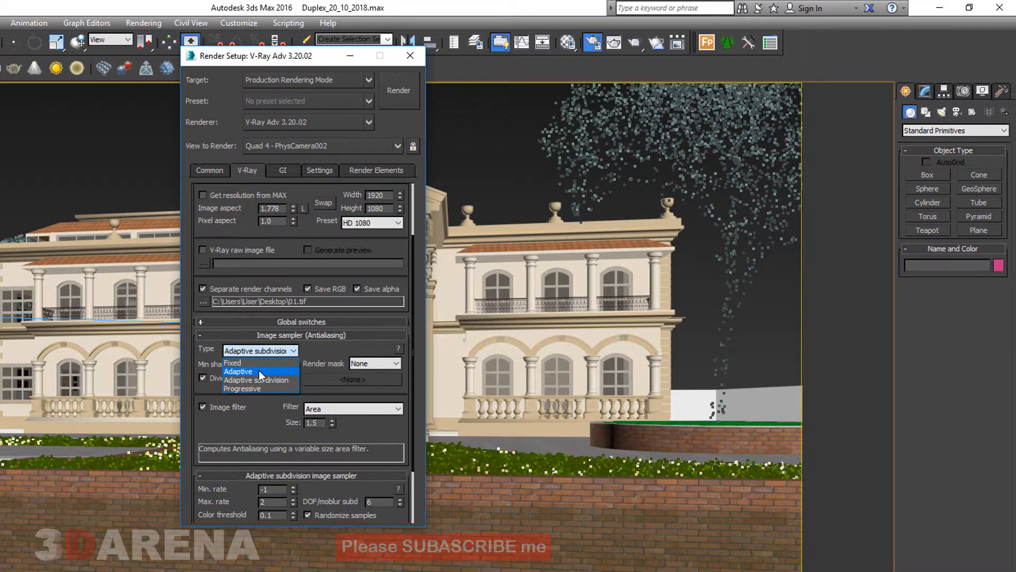
left_click(259, 373)
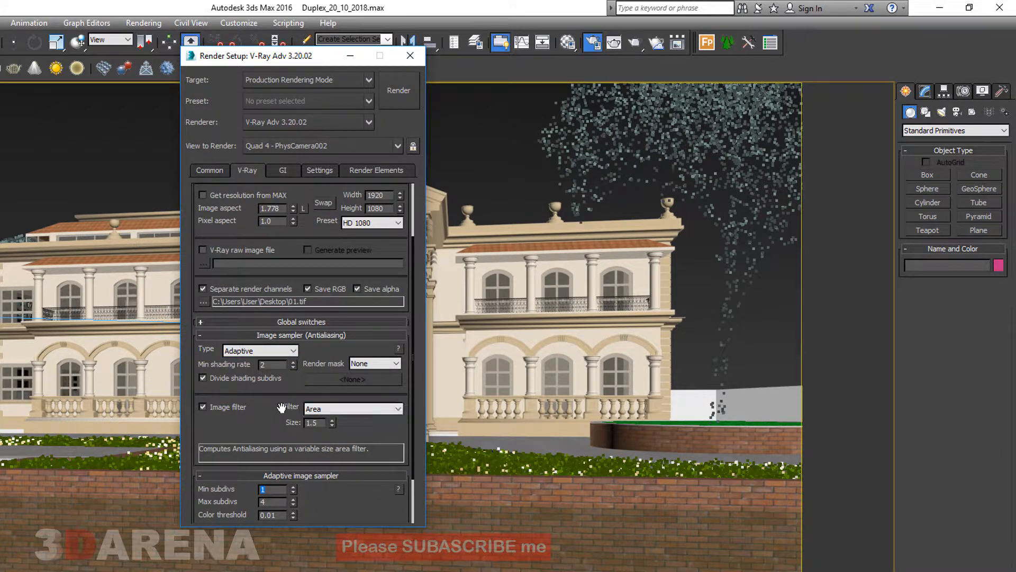
left_click(345, 410)
left_click(326, 438)
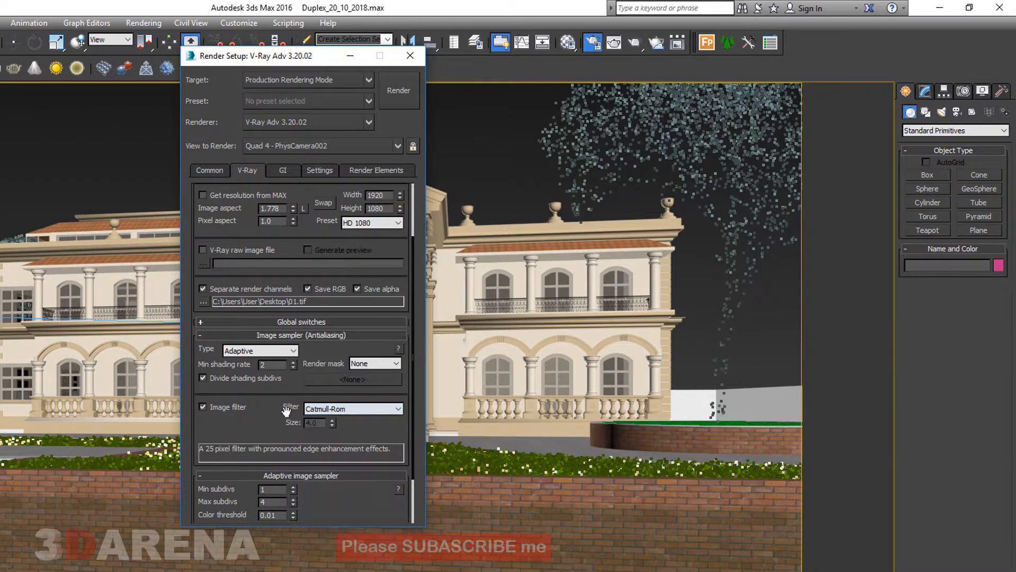
- Show the Global DMC and Environment settings and enable the GI environment override
left_click_drag(270, 430, 269, 353)
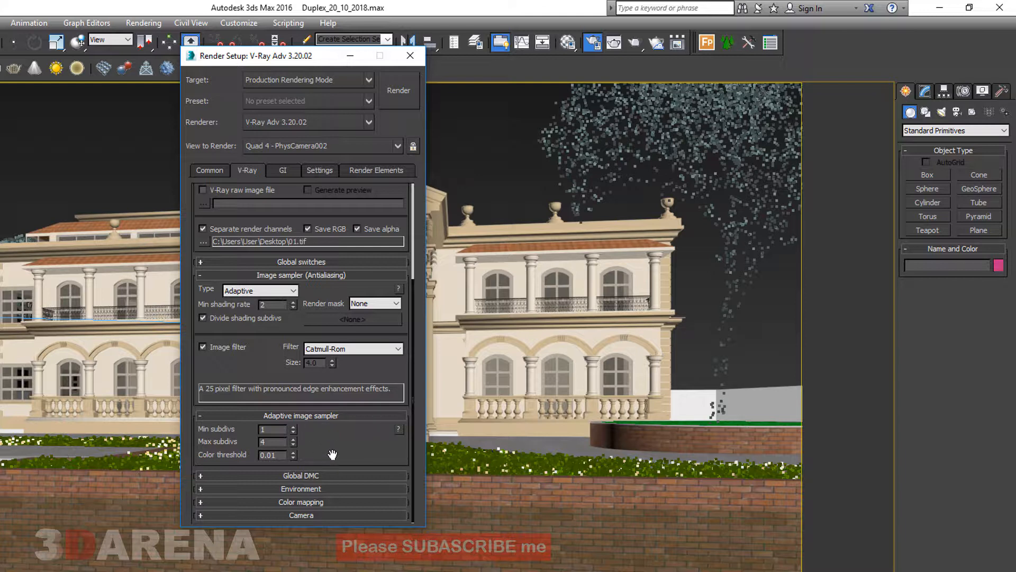
left_click(297, 476)
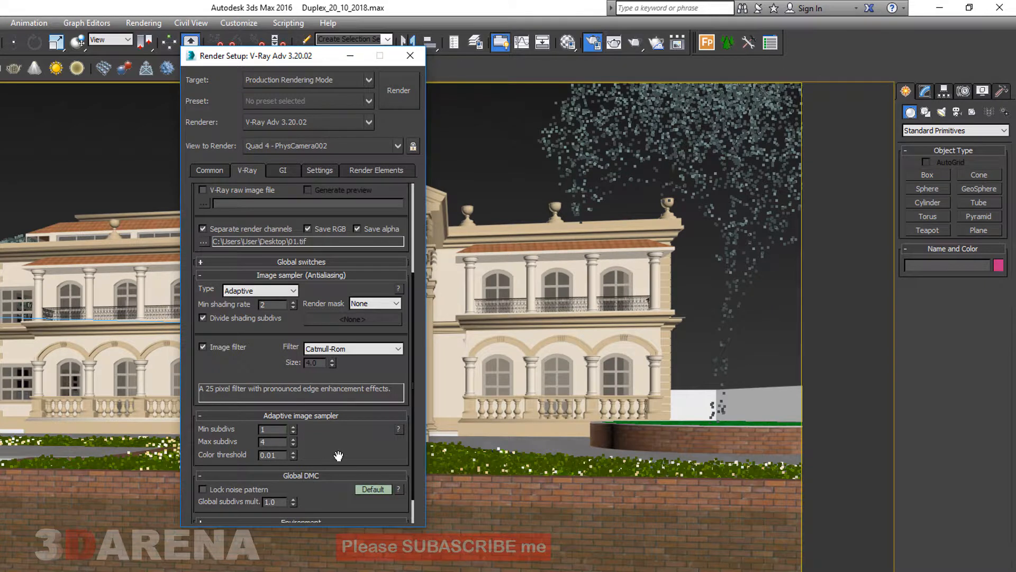
left_click_drag(339, 444, 341, 350)
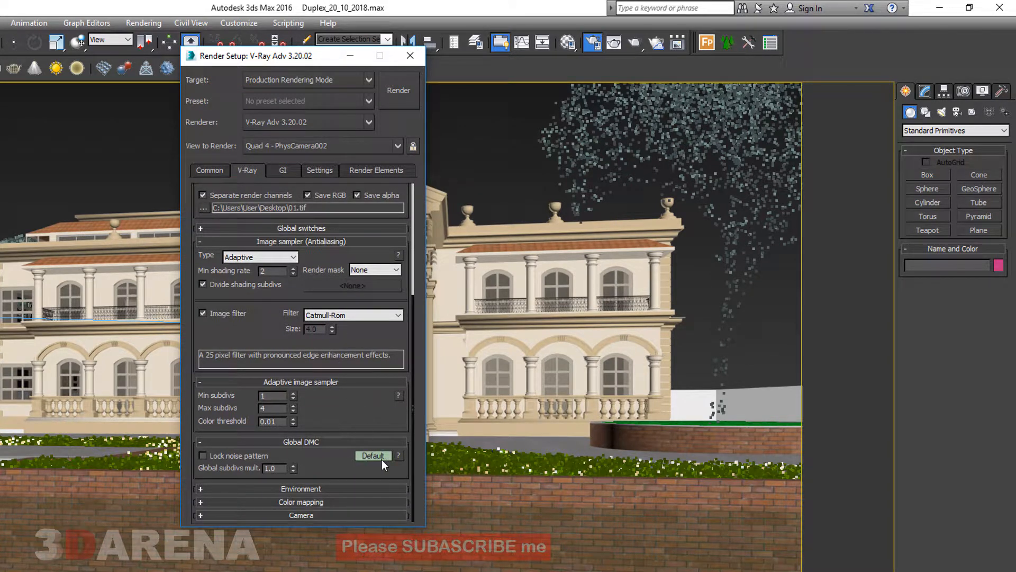
left_click(306, 489)
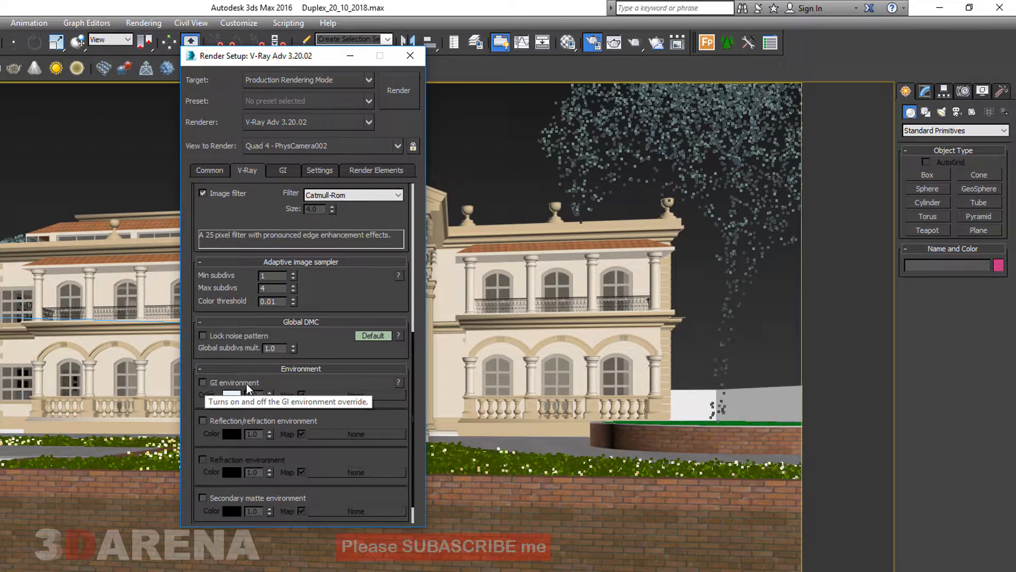
left_click(201, 382)
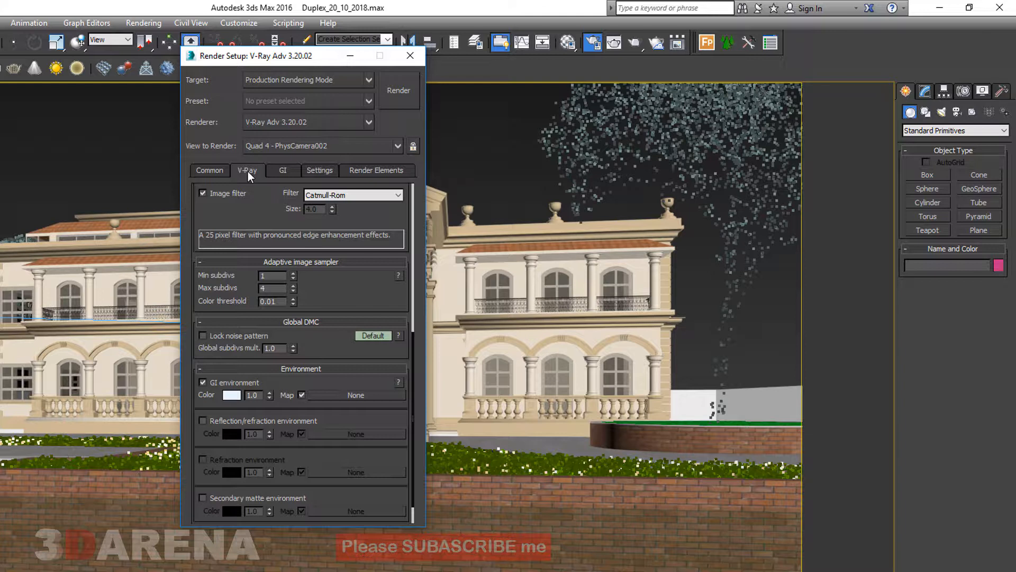
- Enable global illumination with Irradiance map as the primary engine and Light cache as the secondary engine
left_click(282, 171)
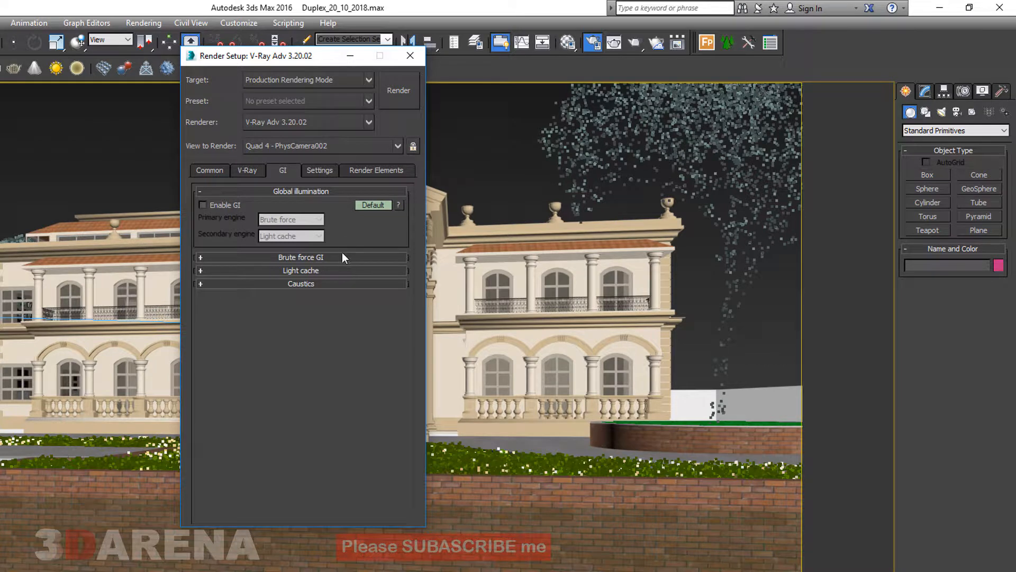
left_click(202, 207)
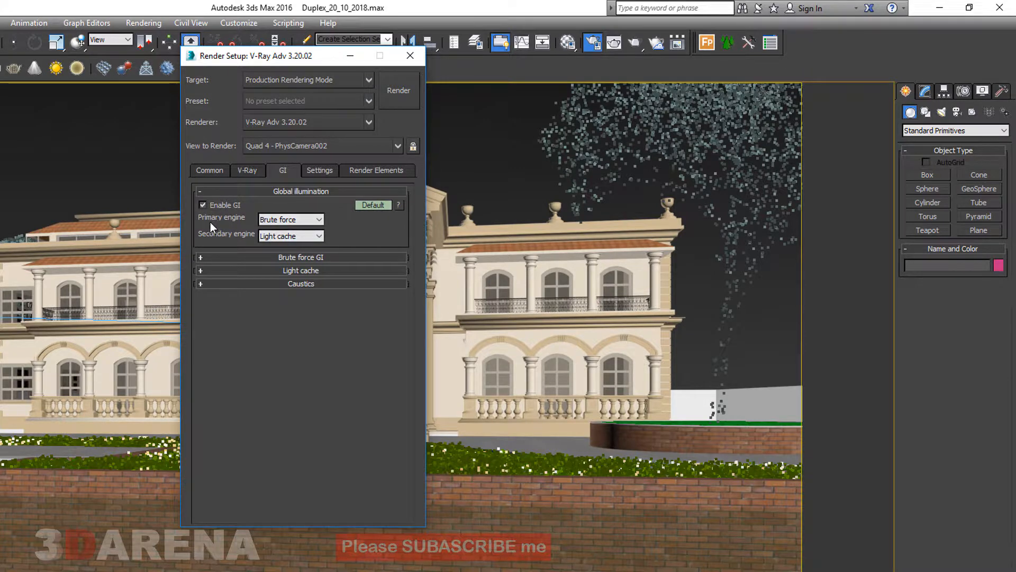
left_click(301, 220)
left_click(282, 229)
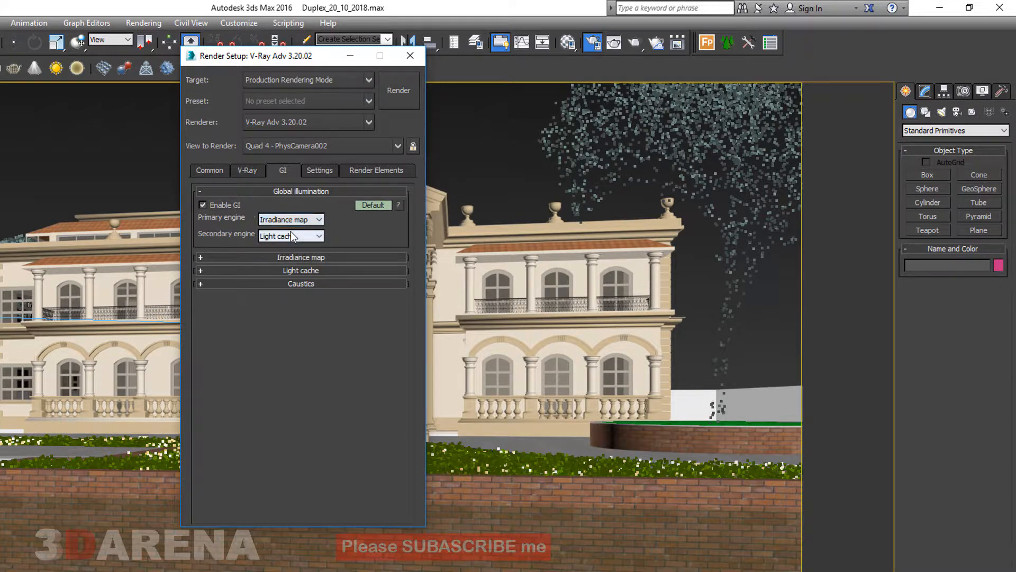
left_click(306, 236)
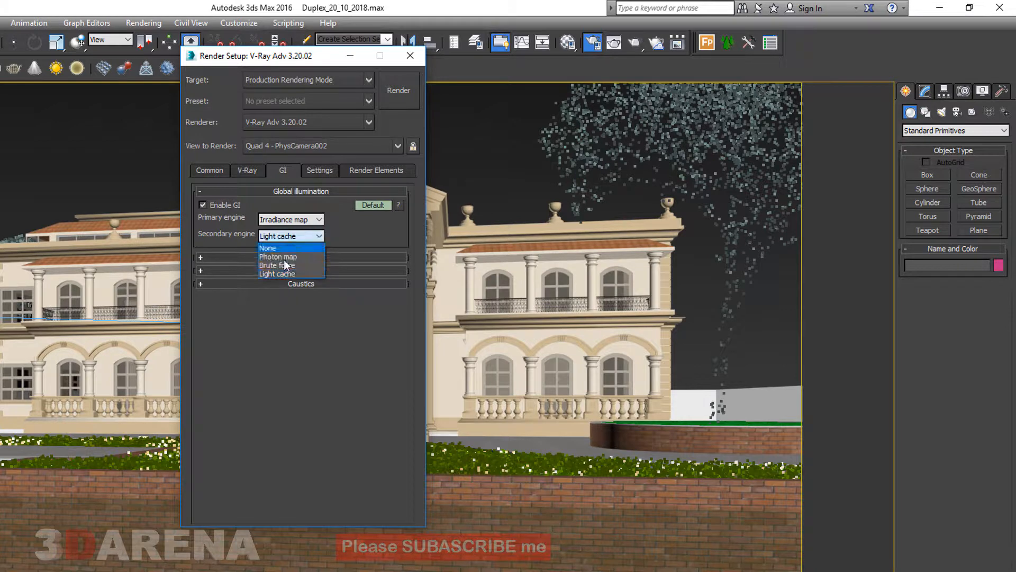
left_click(295, 239)
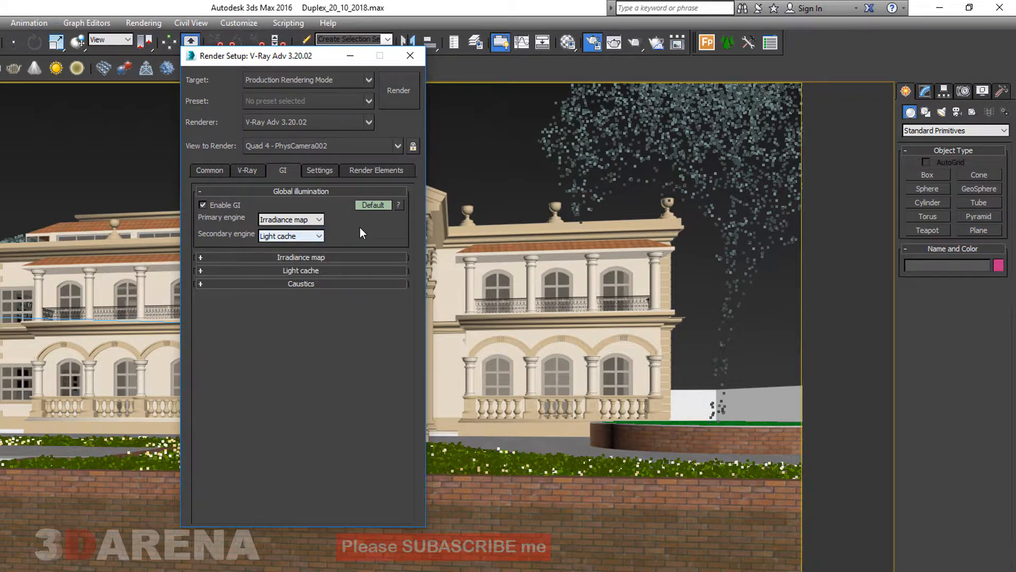
- Set the irradiance map's current preset to Low
left_click(328, 257)
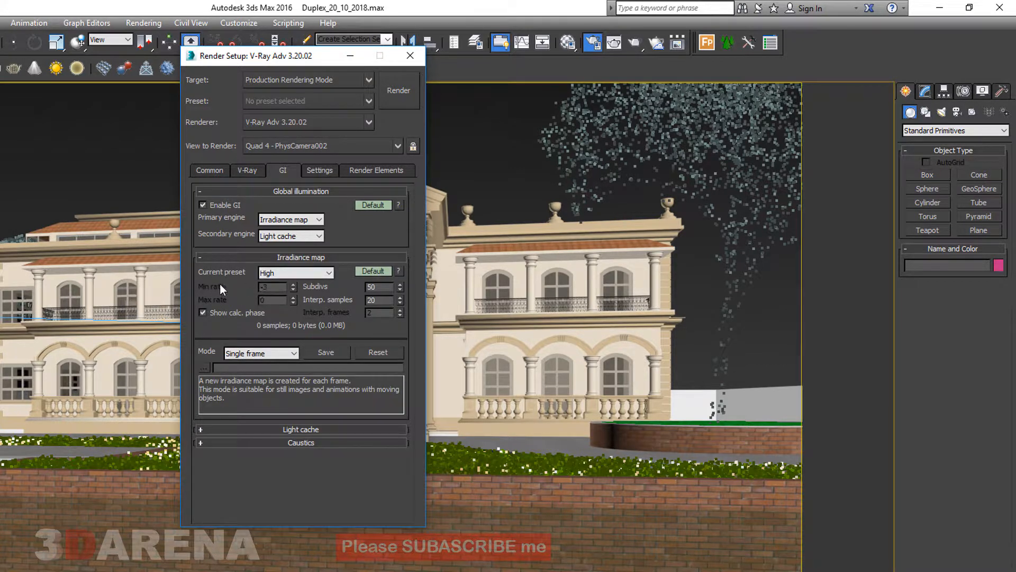
left_click(294, 272)
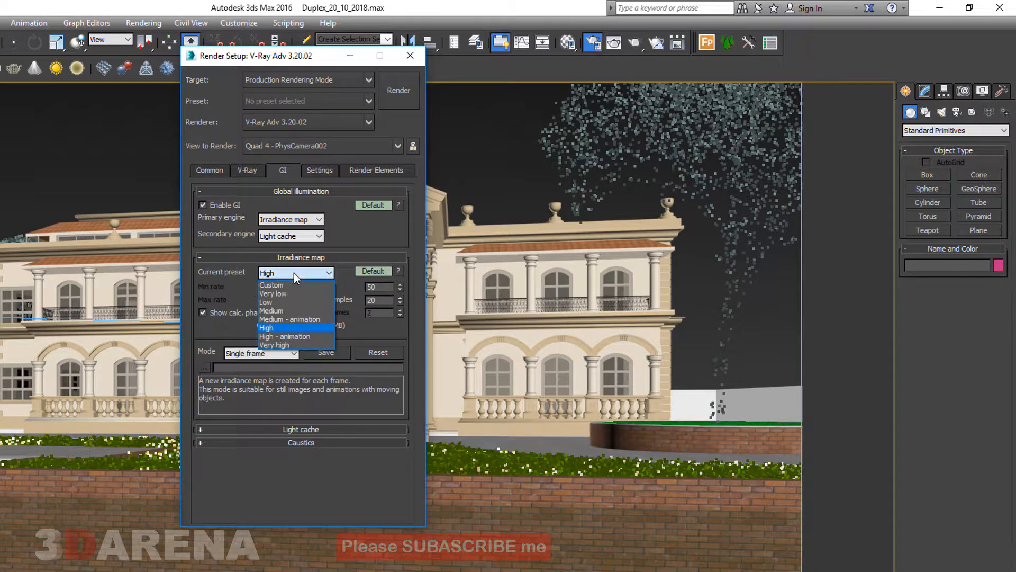
left_click(280, 302)
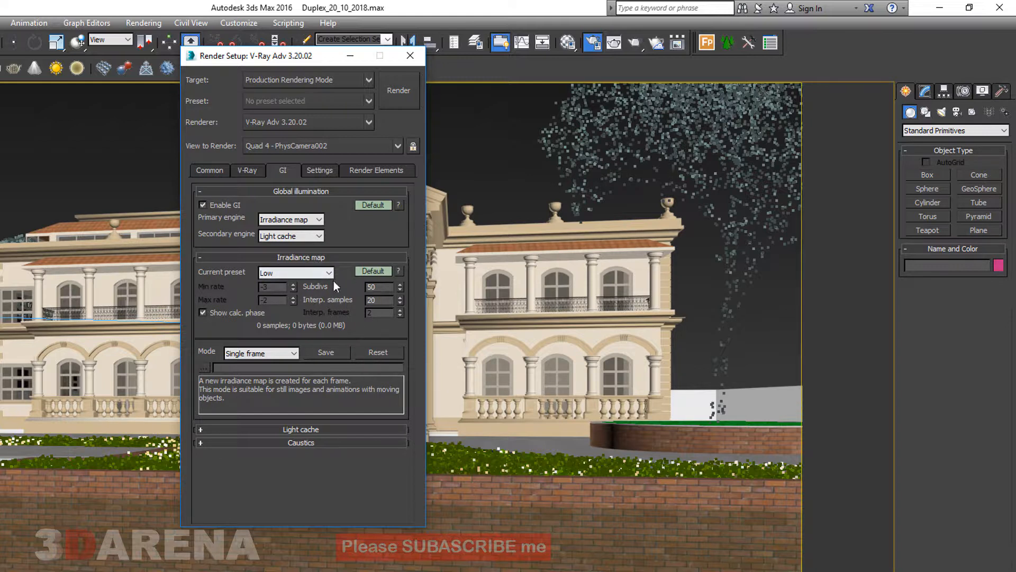
- Show the light cache settings in Advanced mode and set the light cache subdivs to 2000
left_click(299, 429)
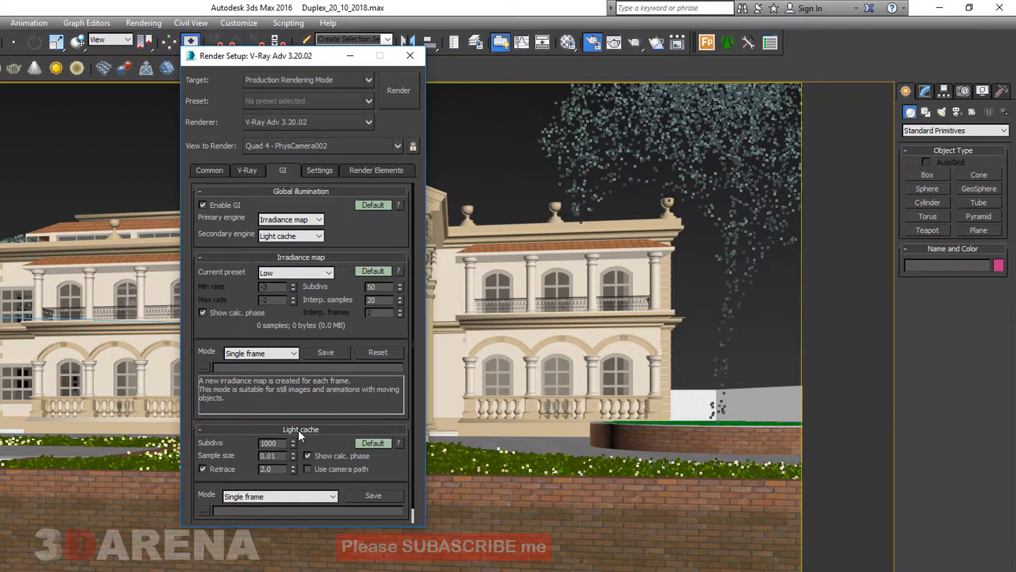
scroll(318, 402, "down", 1)
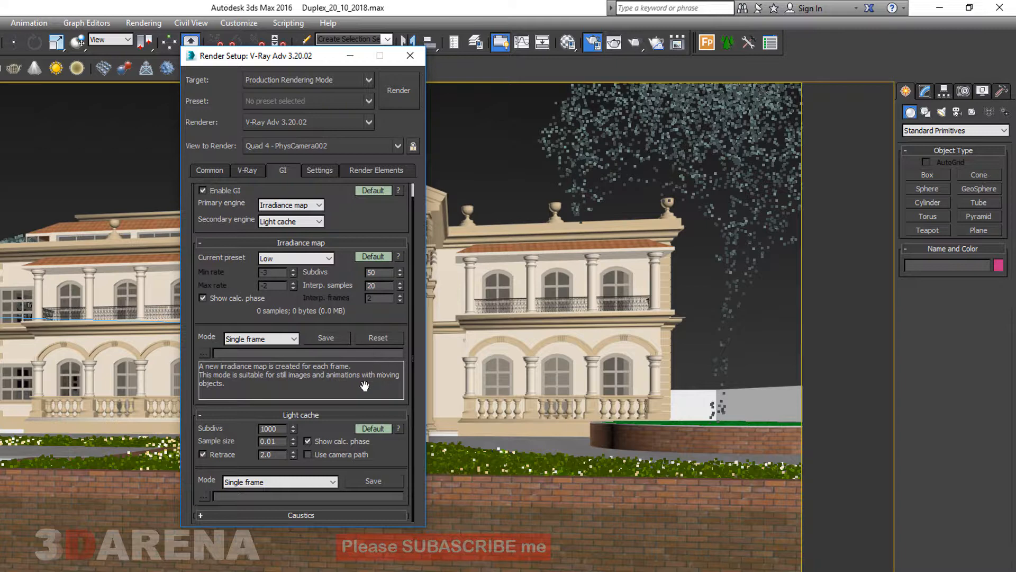
left_click(380, 428)
scroll(323, 419, "down", 3)
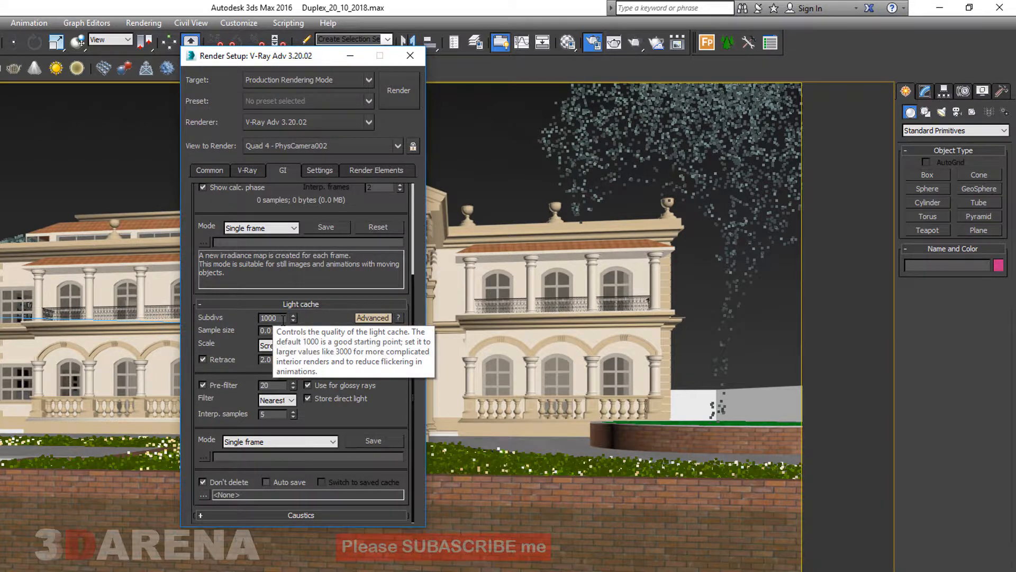
double_click(274, 318)
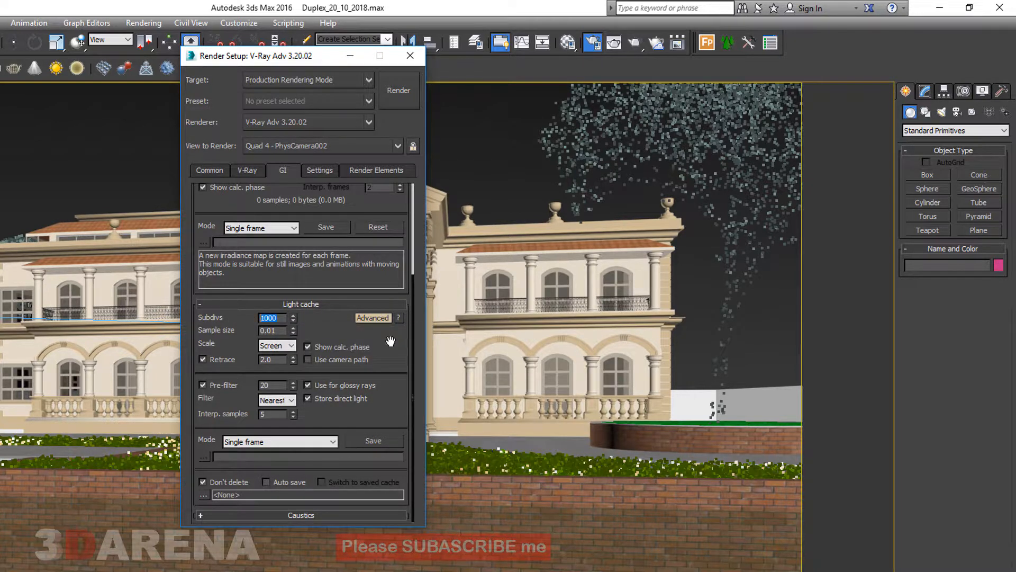
type("2000")
left_click(323, 318)
left_click_drag(383, 283, 394, 503)
- Set the dynamic memory limit in the V-Ray system settings to 16000 MB
left_click(317, 171)
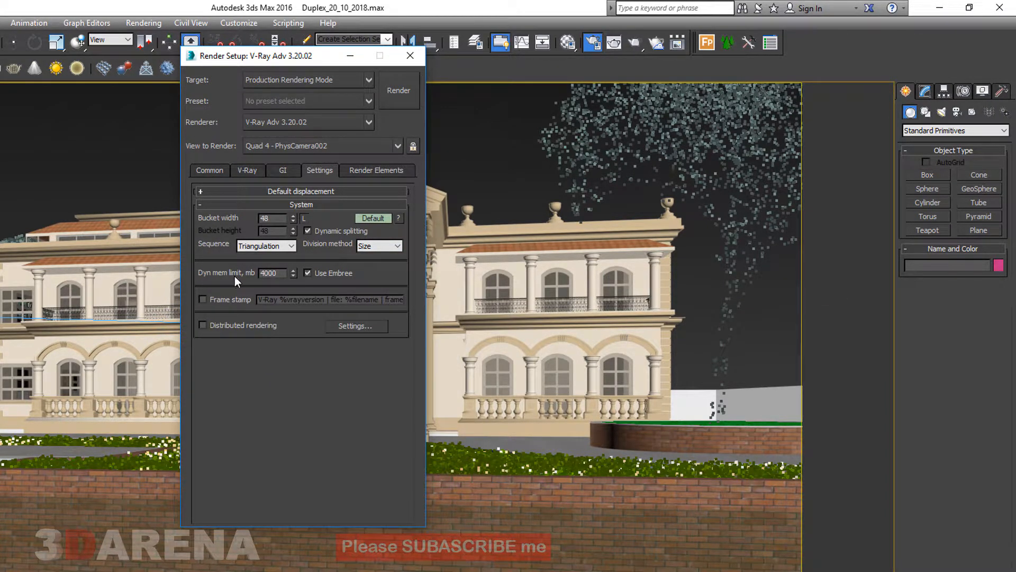
mouse_move(279, 289)
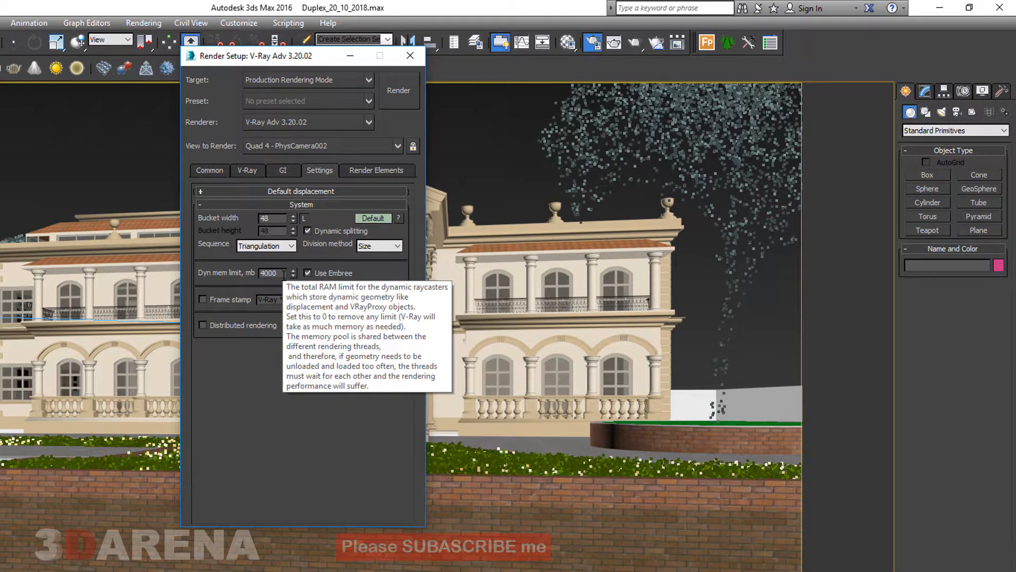
double_click(270, 273)
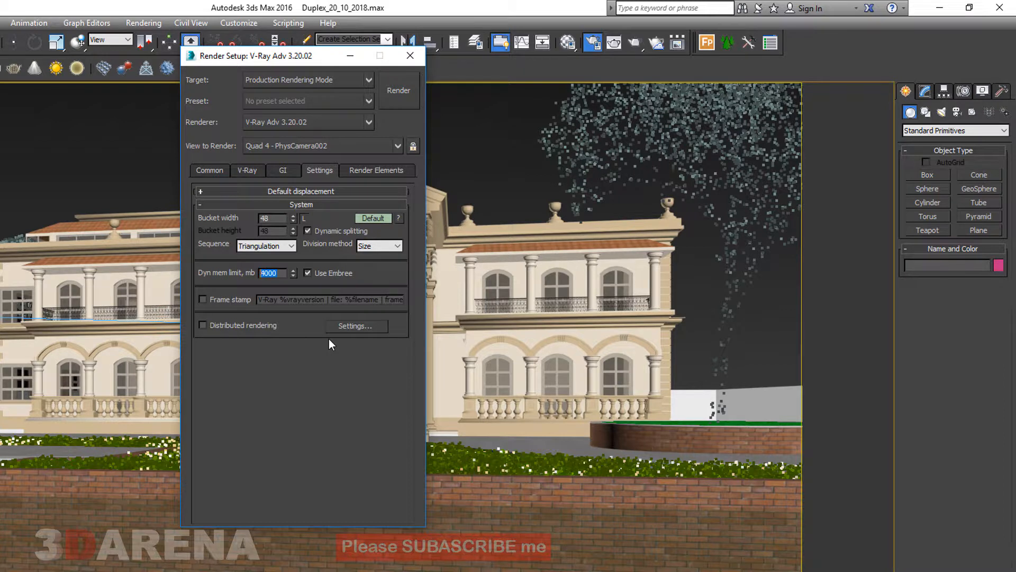
type("16000")
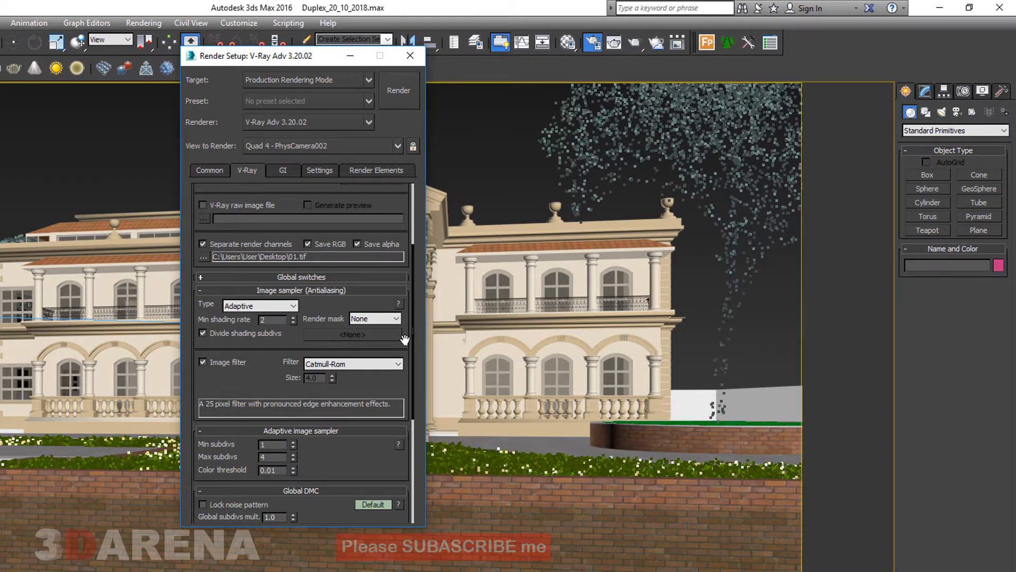
left_click_drag(396, 392, 370, 419)
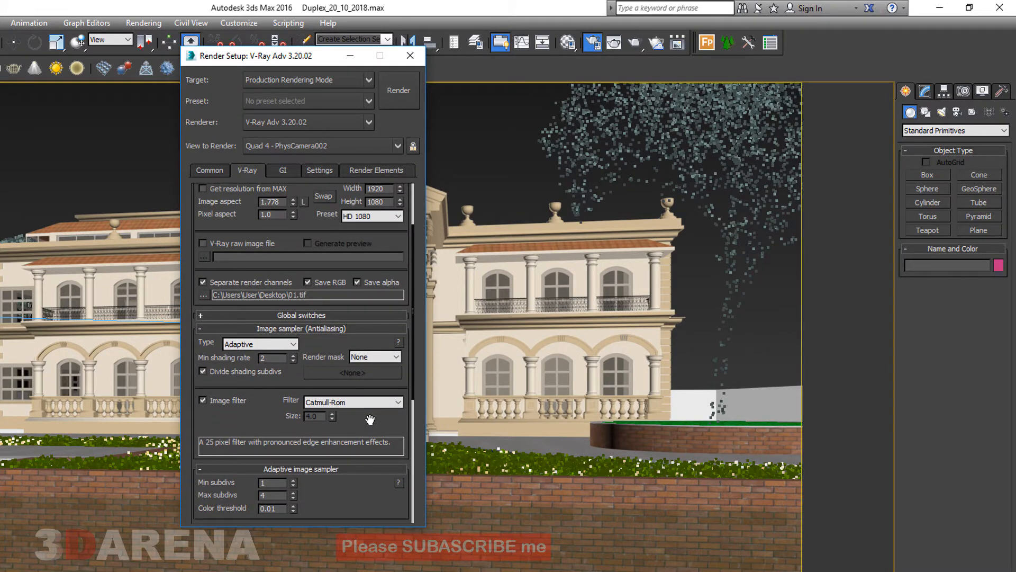